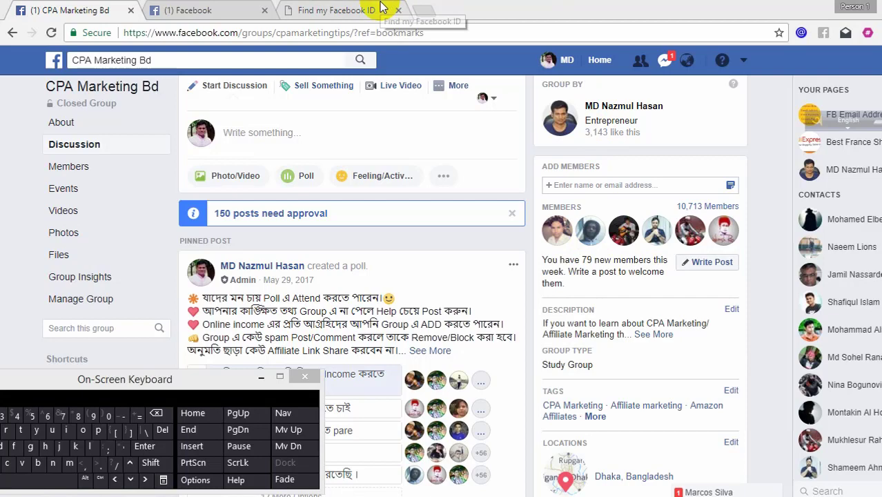
# Step: Return to the Facebook news feed tab and activate its search box to show recent searches
pyautogui.click(188, 9)
pyautogui.click(183, 60)
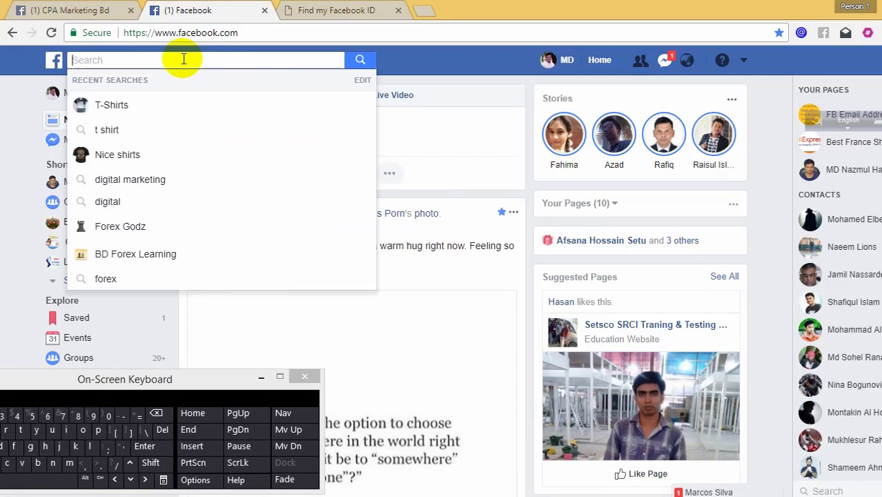
# Step: Search Facebook for 'usa jobs' and open the USA JOBS group in a new tab
pyautogui.write('us')
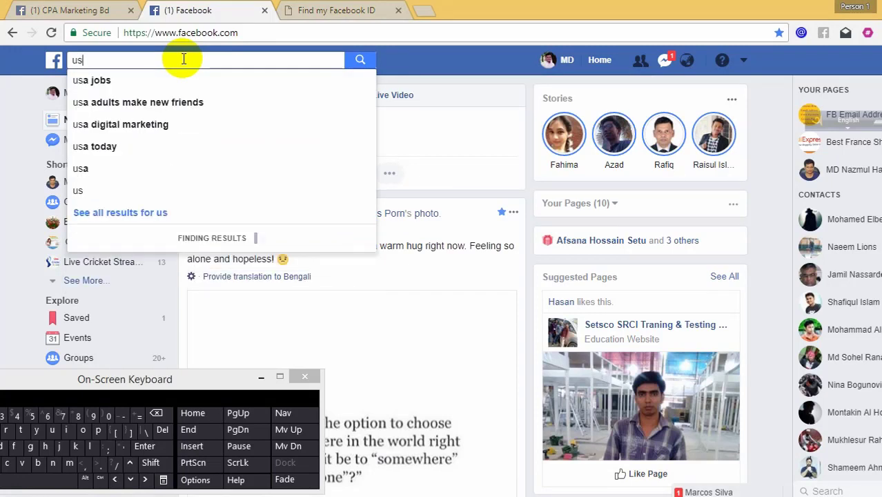
pyautogui.write('a')
pyautogui.click(118, 83)
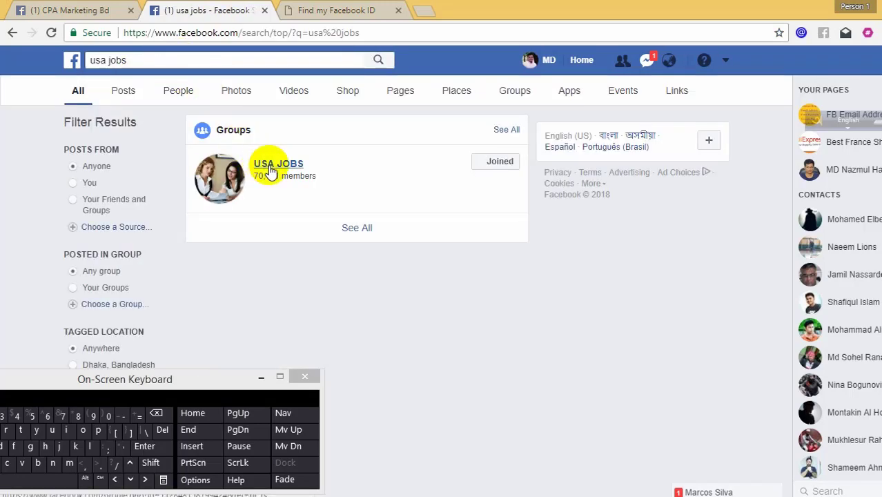
pyautogui.middleClick(271, 171)
# Step: Copy the USA JOBS group page's web address
pyautogui.click(321, 7)
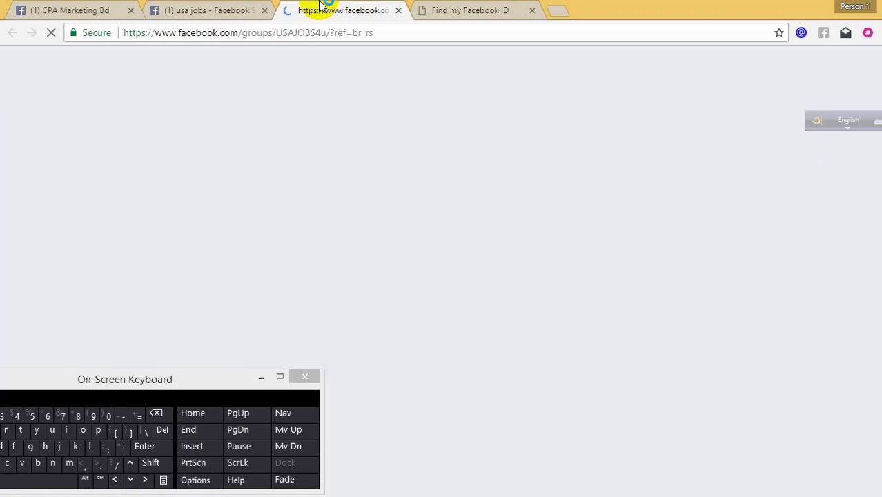
pyautogui.click(339, 33)
pyautogui.rightClick(339, 33)
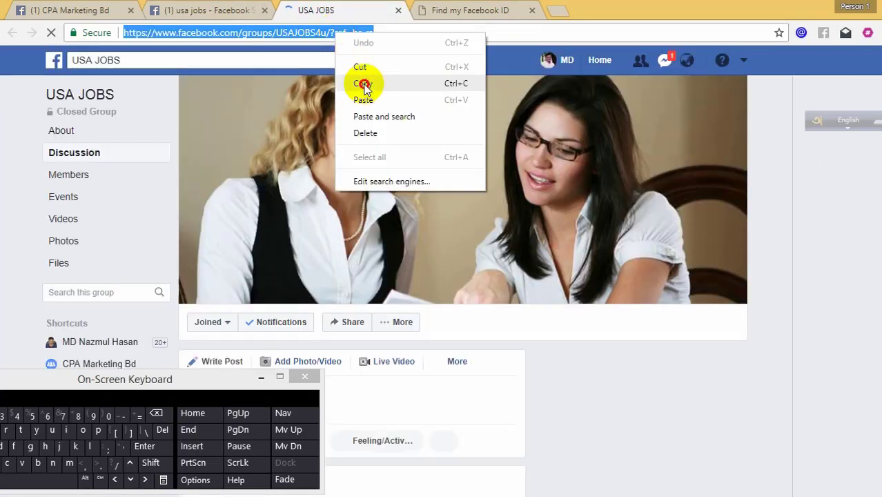
pyautogui.click(364, 84)
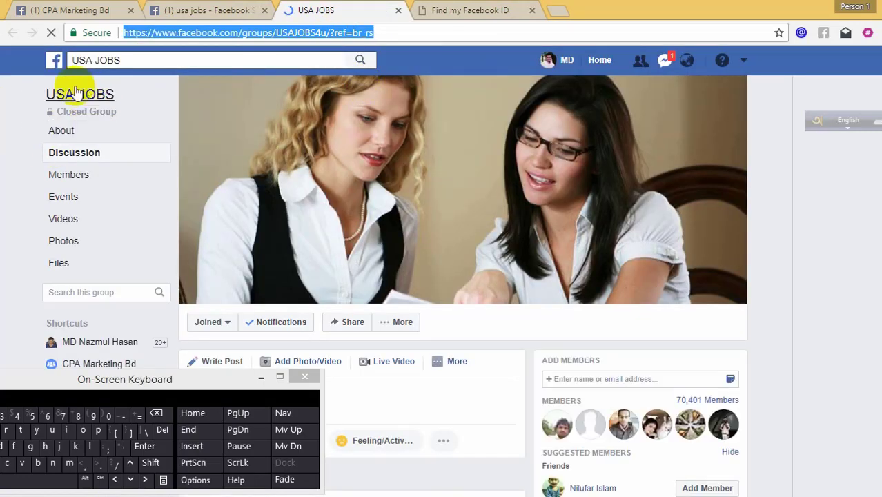
# Step: Look up the USA JOBS group address on findmyfbid.com to get its numeric ID
pyautogui.click(485, 8)
pyautogui.rightClick(343, 159)
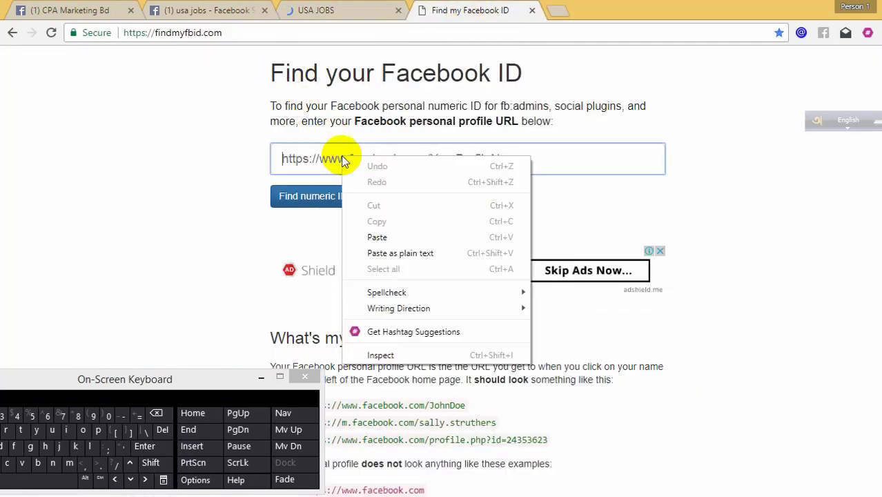
pyautogui.click(373, 236)
pyautogui.click(307, 196)
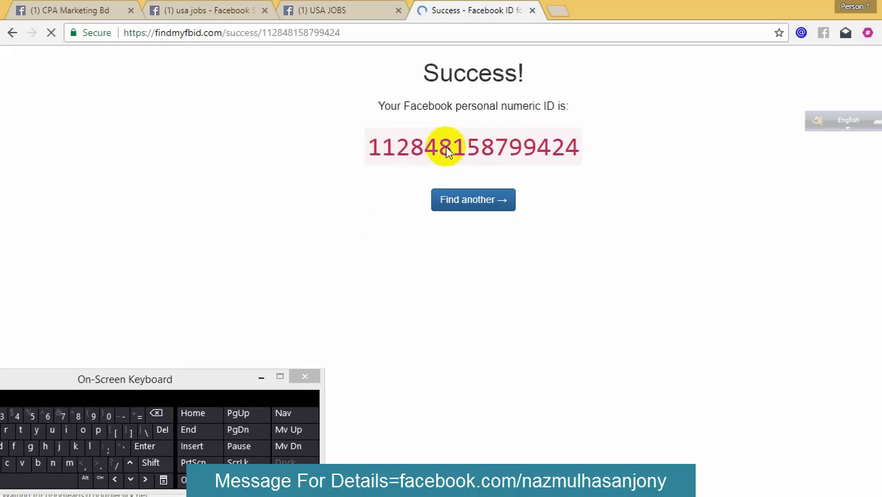
pyautogui.rightClick(432, 146)
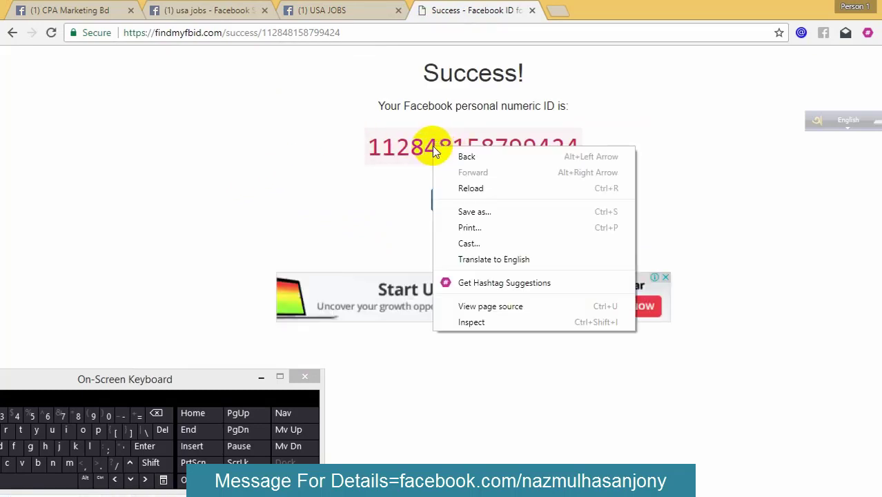
pyautogui.doubleClick(405, 151)
pyautogui.rightClick(406, 149)
pyautogui.click(442, 158)
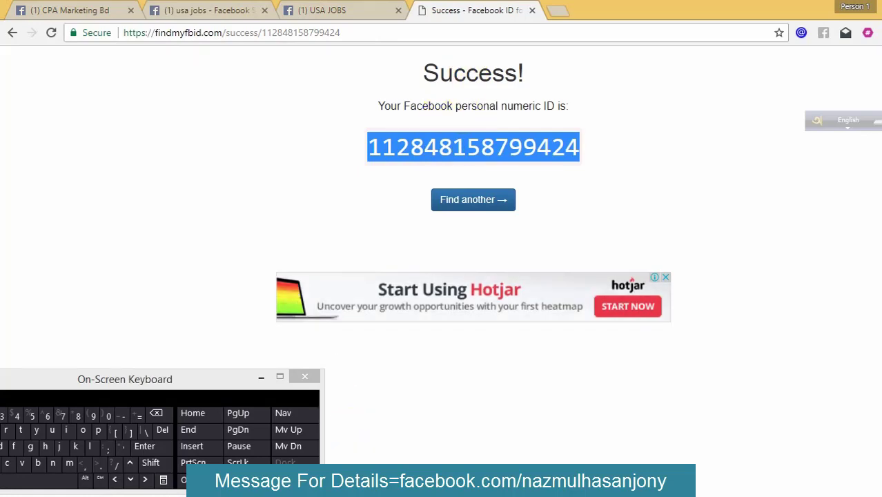
pyautogui.click(493, 496)
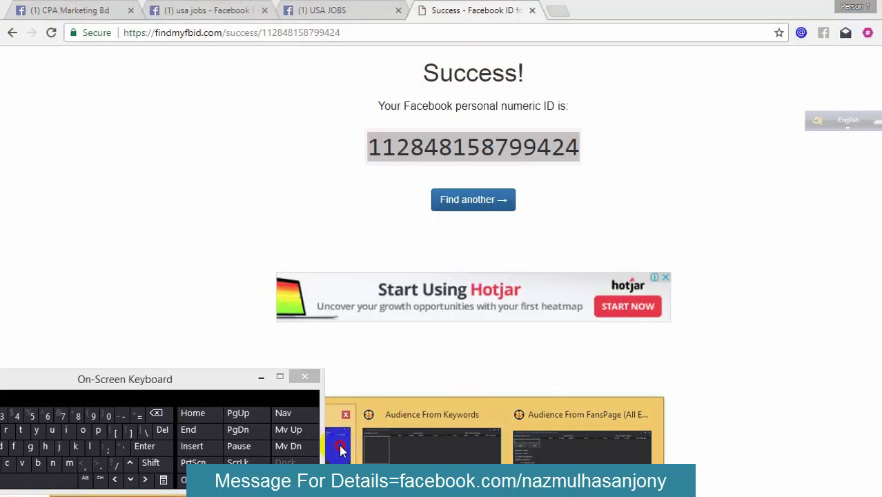
pyautogui.click(337, 445)
pyautogui.rightClick(239, 172)
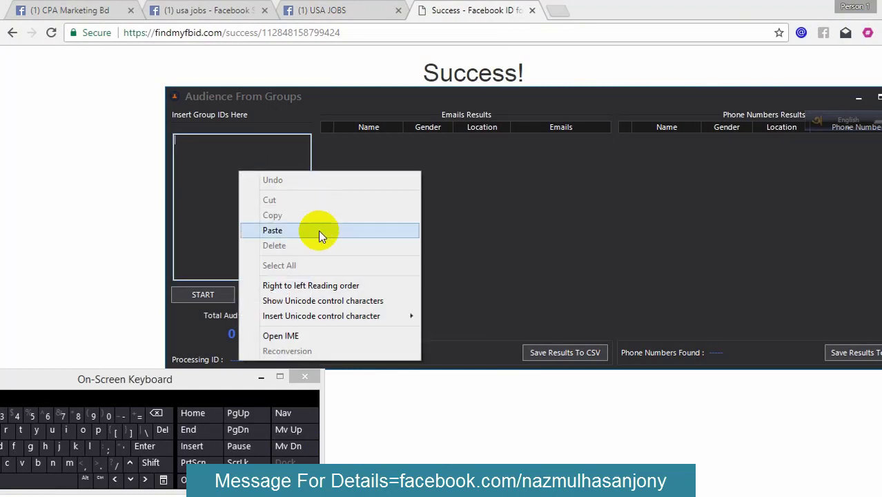
pyautogui.click(273, 231)
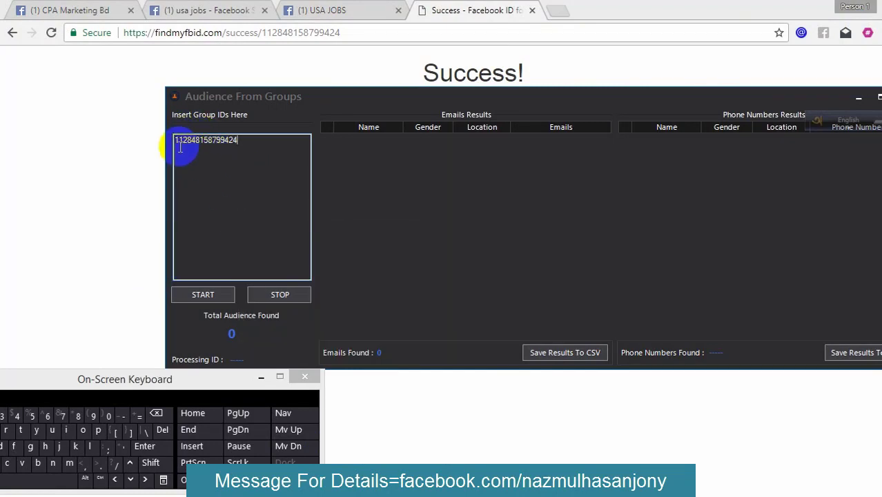
pyautogui.click(215, 297)
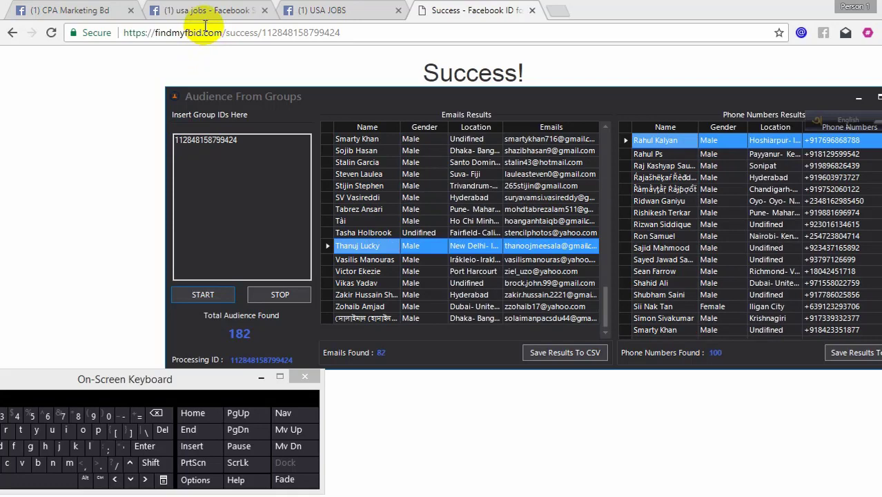
pyautogui.click(419, 468)
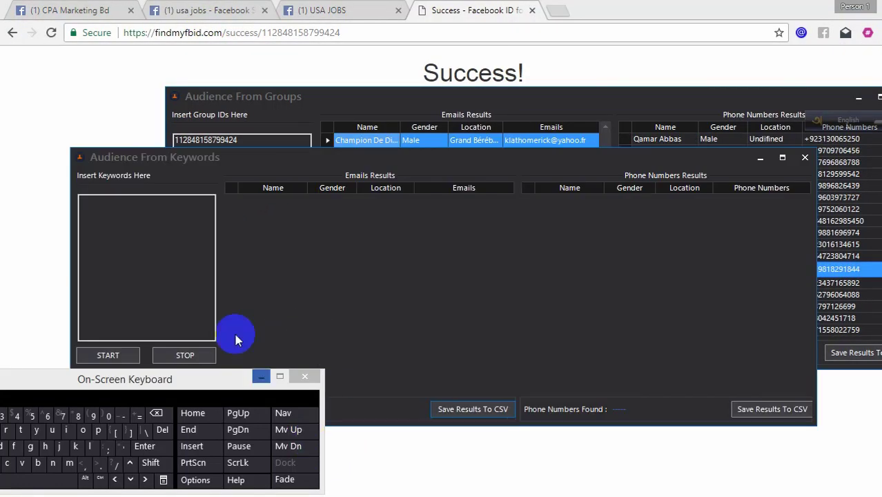
# Step: Run an Audience From Keywords scan for 'california', collecting 22 people with 9 emails and 13 phones
pyautogui.click(164, 235)
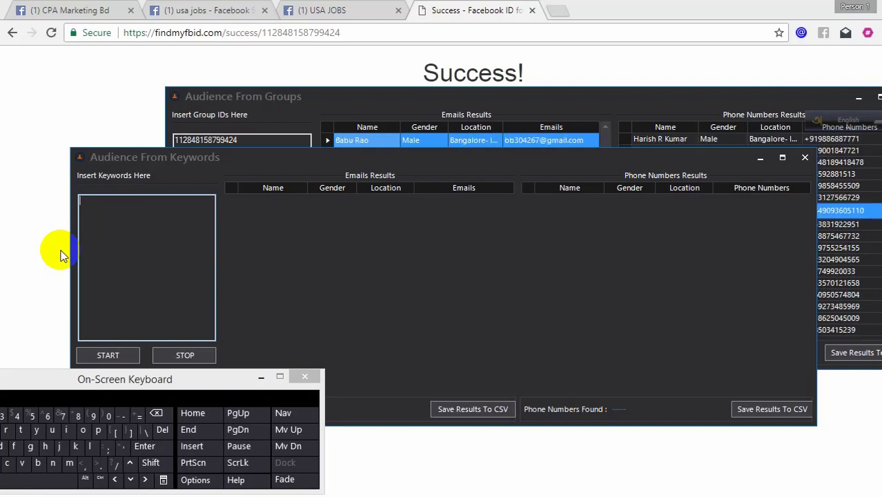
pyautogui.write('cal')
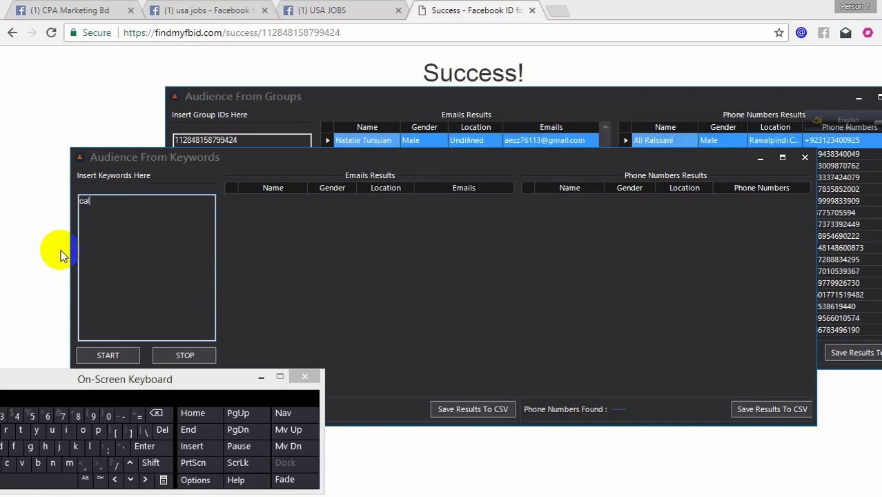
pyautogui.write('iforn')
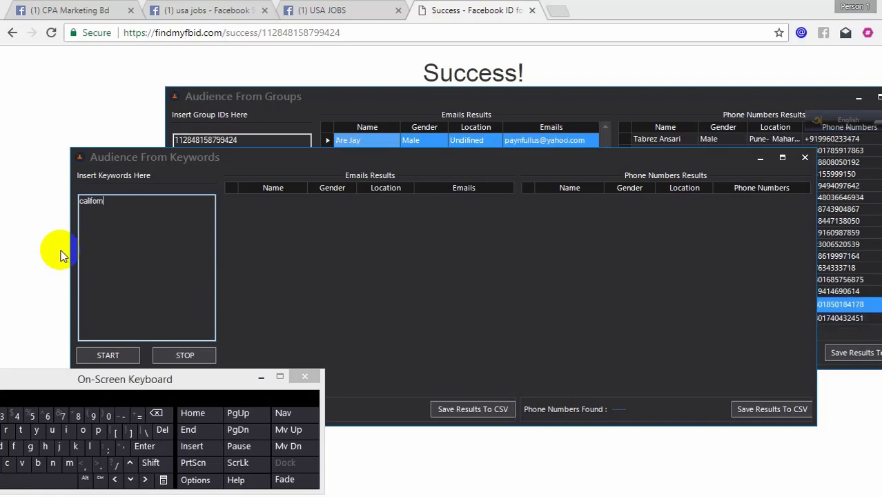
pyautogui.write('ia')
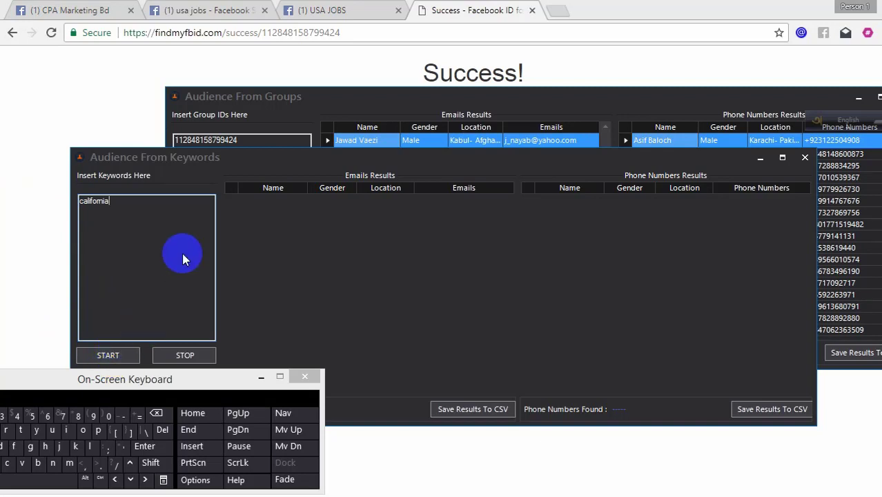
pyautogui.press('Tab')
pyautogui.press('Return')
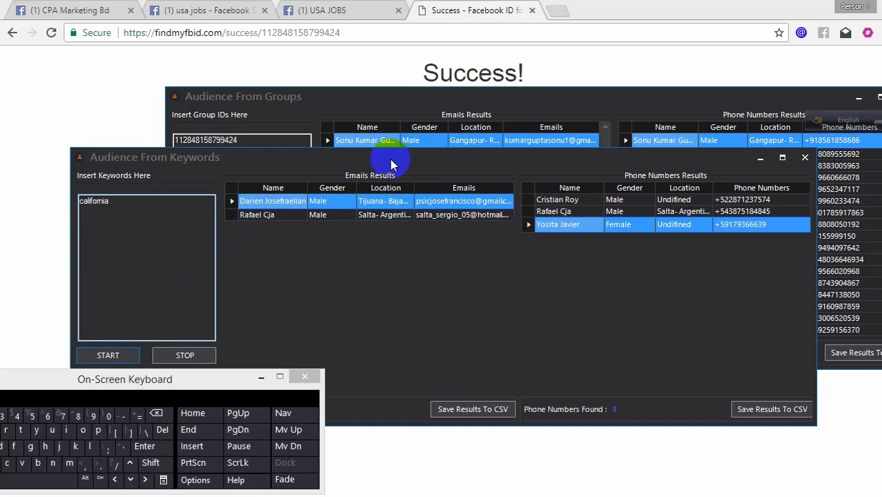
pyautogui.moveTo(393, 165); pyautogui.dragTo(443, 129)
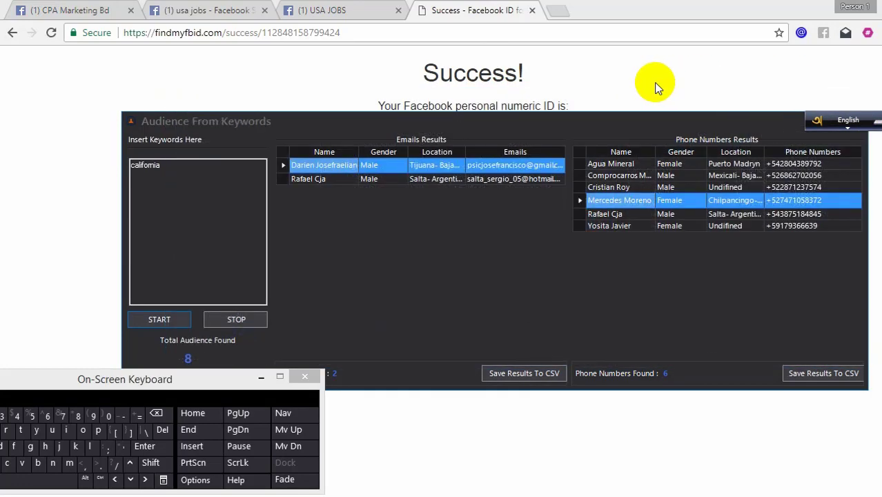
pyautogui.click(392, 181)
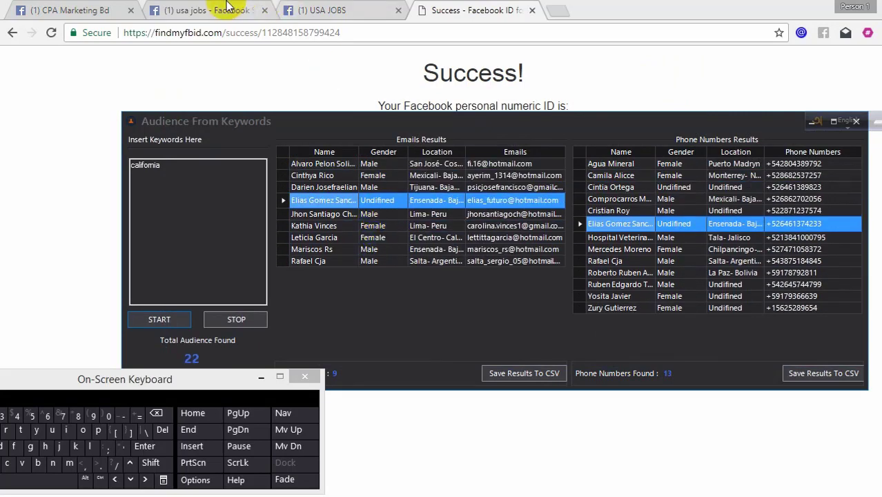
# Step: Search Facebook for 'nice shirts' and open the Nice shirts page in a new tab
pyautogui.click(207, 10)
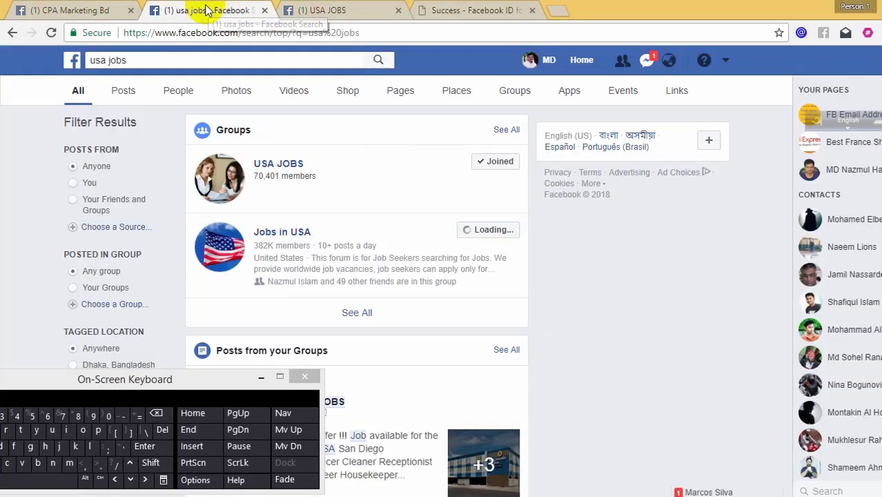
pyautogui.click(169, 58)
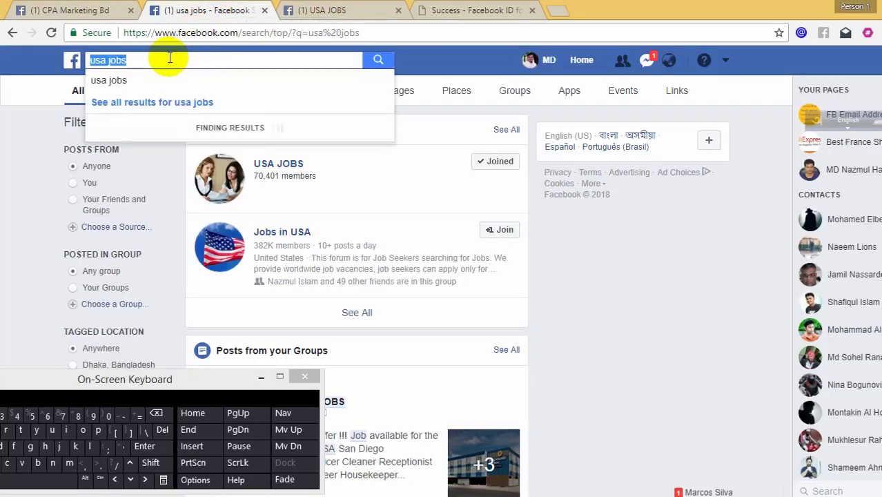
pyautogui.write('nic')
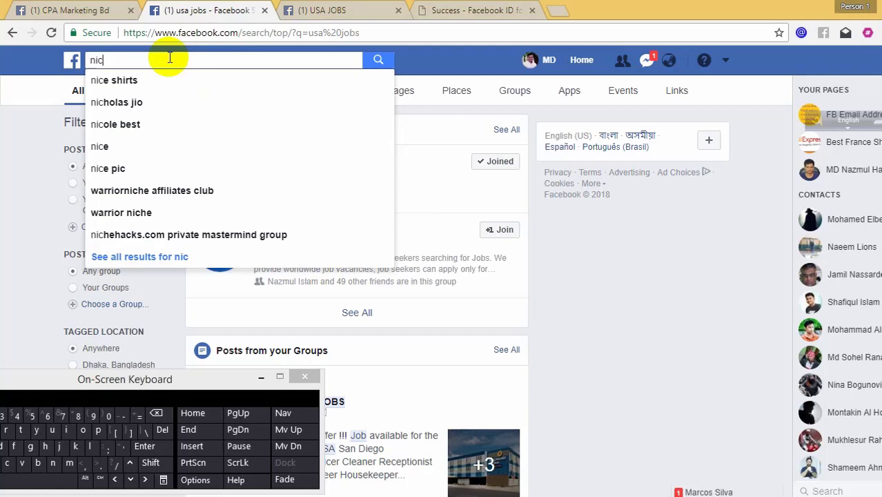
pyautogui.write('e')
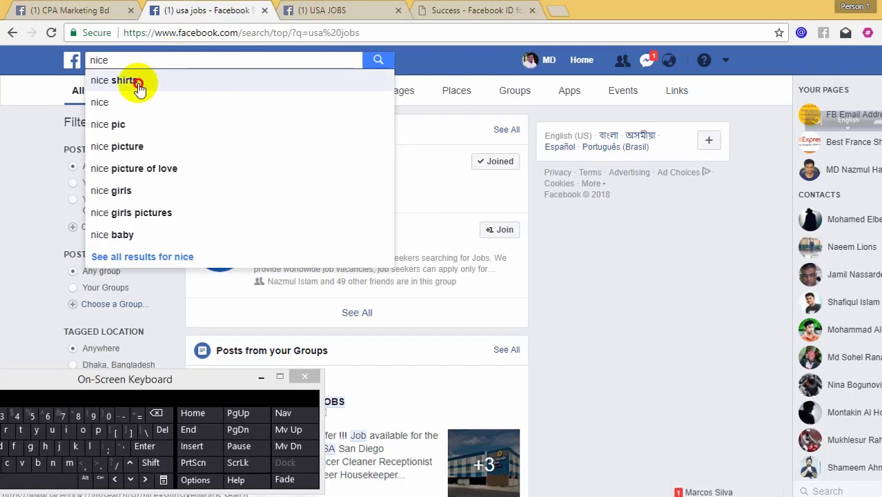
pyautogui.click(138, 81)
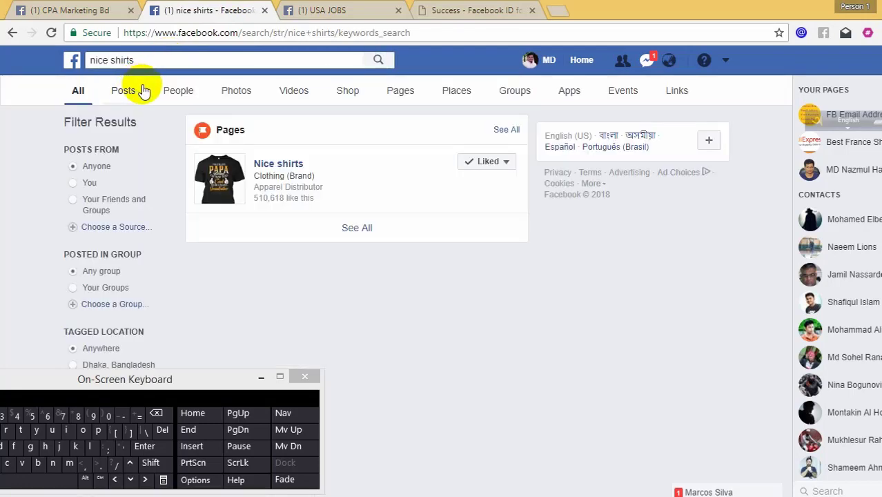
pyautogui.middleClick(274, 166)
# Step: Copy the Nice shirts page's web address
pyautogui.click(332, 8)
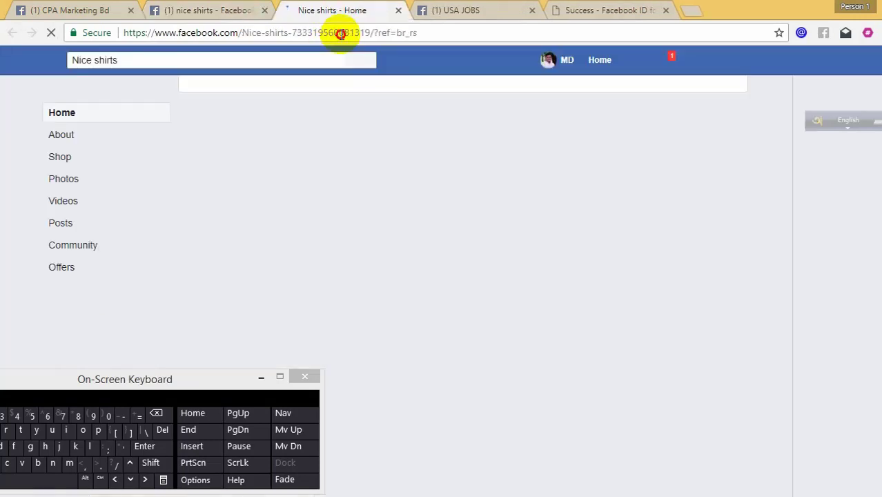
pyautogui.click(338, 33)
pyautogui.rightClick(341, 33)
pyautogui.click(368, 84)
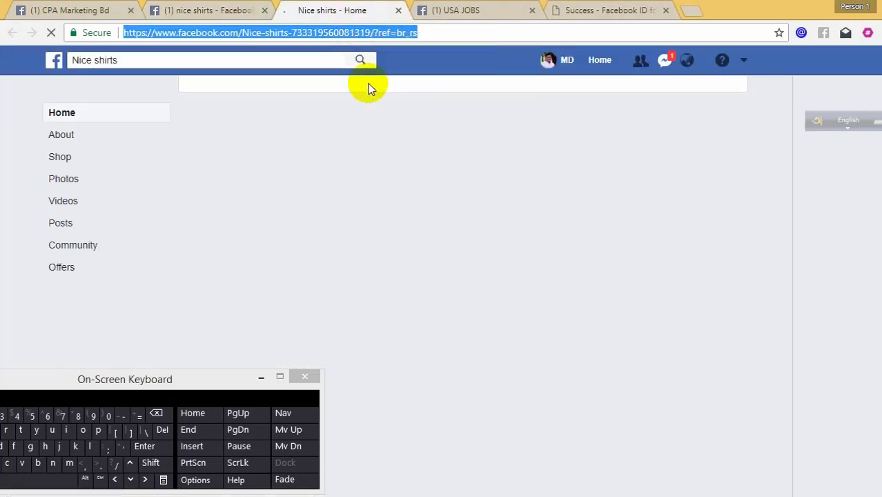
pyautogui.click(606, 8)
# Step: Run a new findmyfbid.com lookup on the Nice shirts page address
pyautogui.click(454, 201)
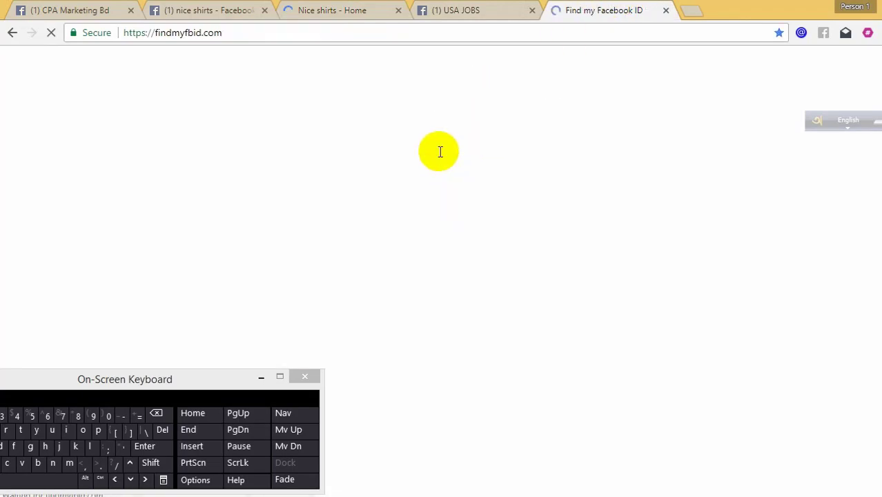
pyautogui.click(405, 157)
pyautogui.rightClick(407, 157)
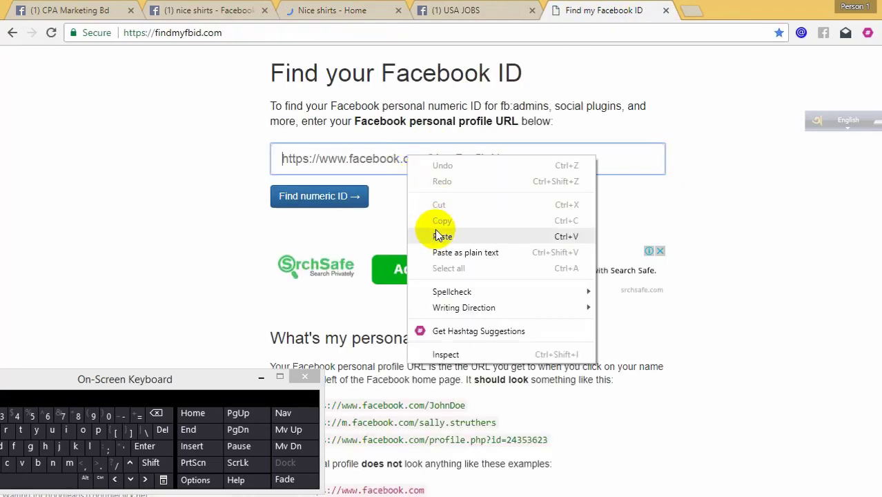
pyautogui.click(441, 237)
pyautogui.click(321, 196)
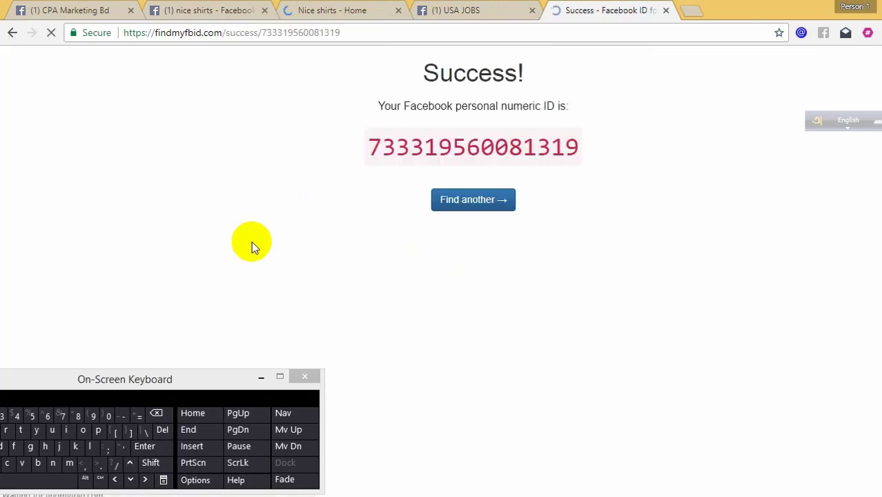
pyautogui.doubleClick(441, 146)
pyautogui.rightClick(446, 150)
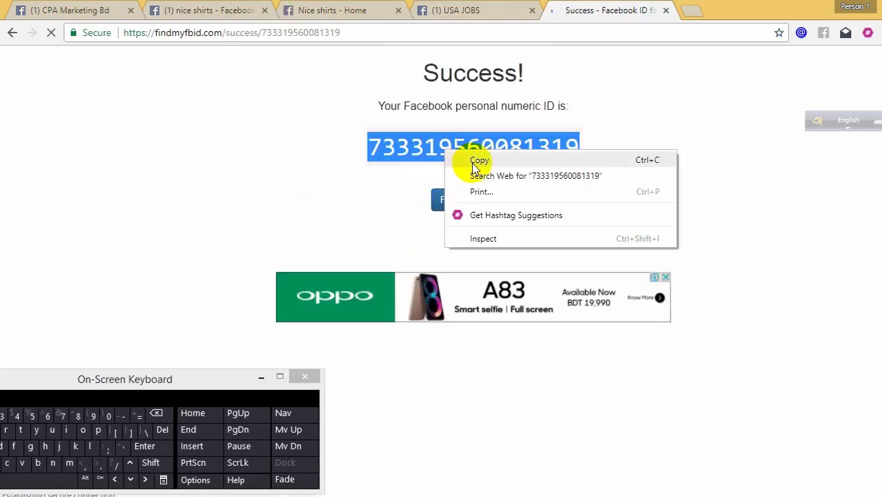
pyautogui.click(477, 162)
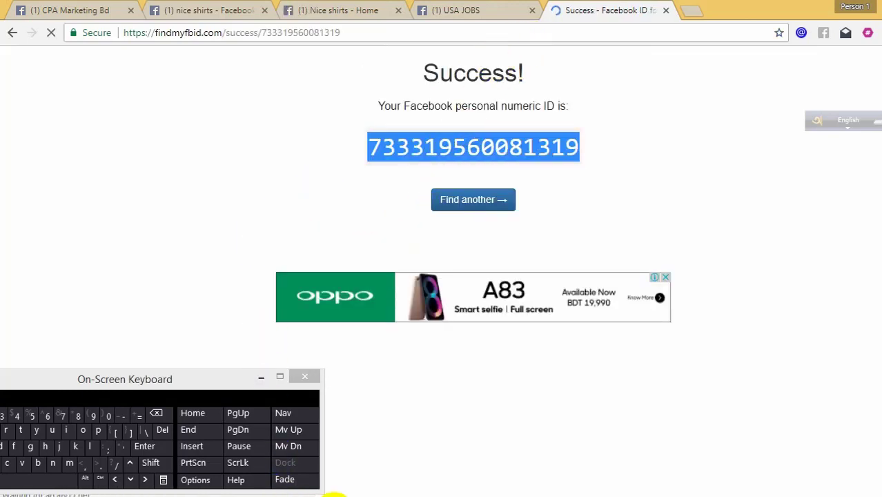
pyautogui.moveTo(333, 496)
pyautogui.click(509, 436)
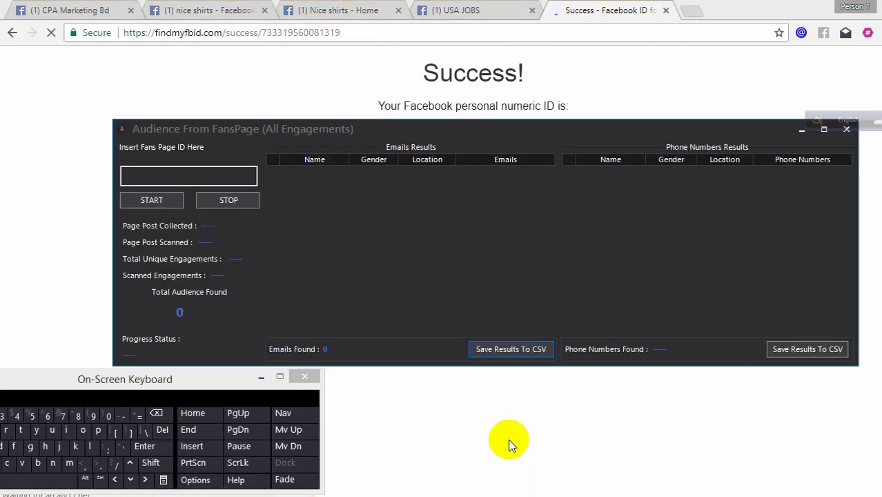
pyautogui.click(171, 173)
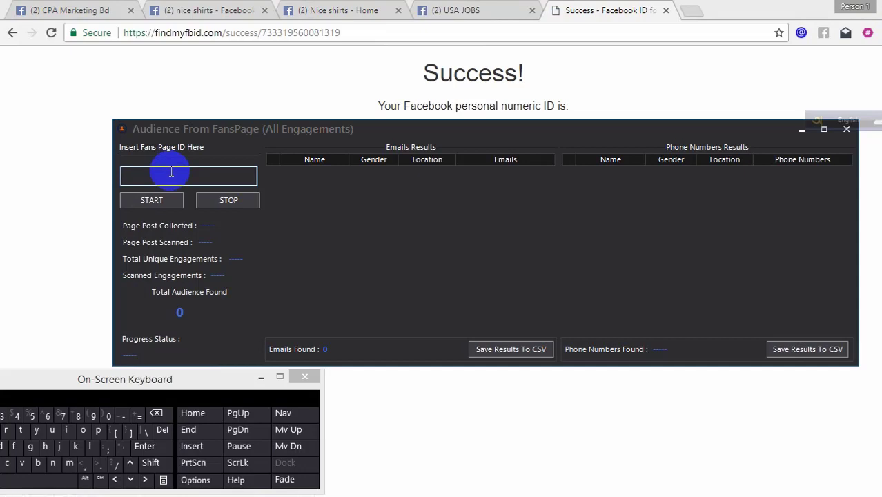
pyautogui.rightClick(171, 173)
pyautogui.click(205, 230)
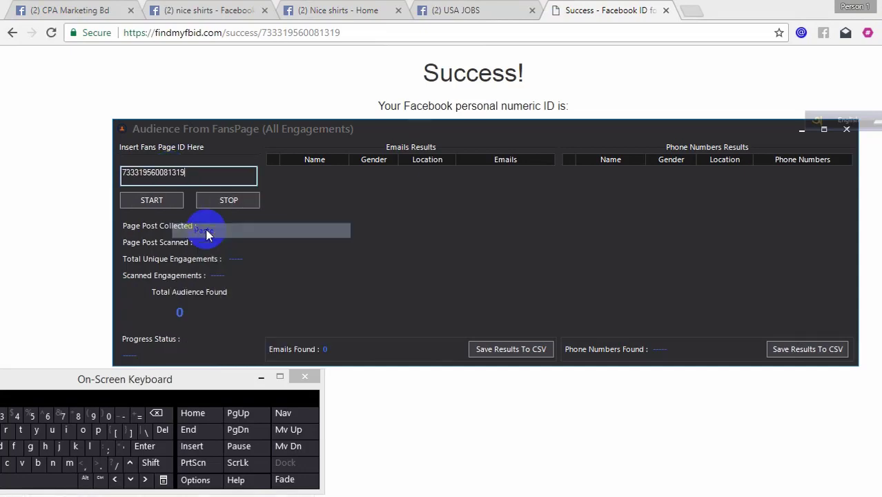
pyautogui.click(141, 201)
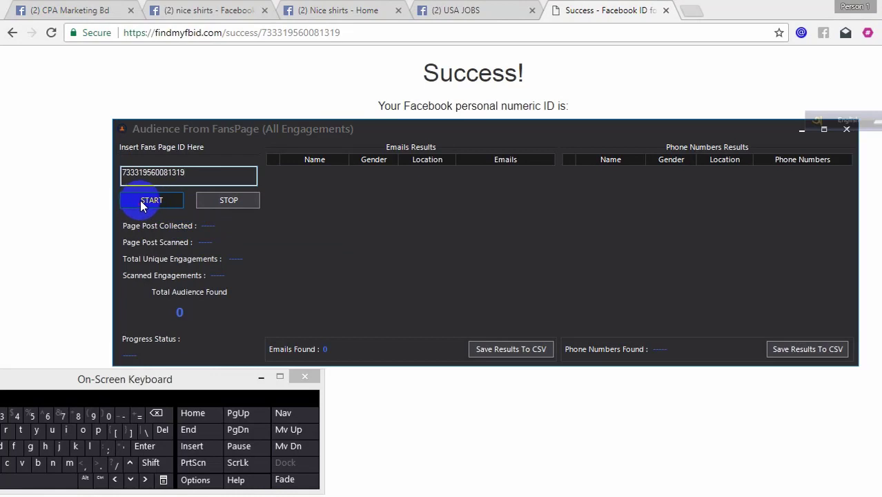